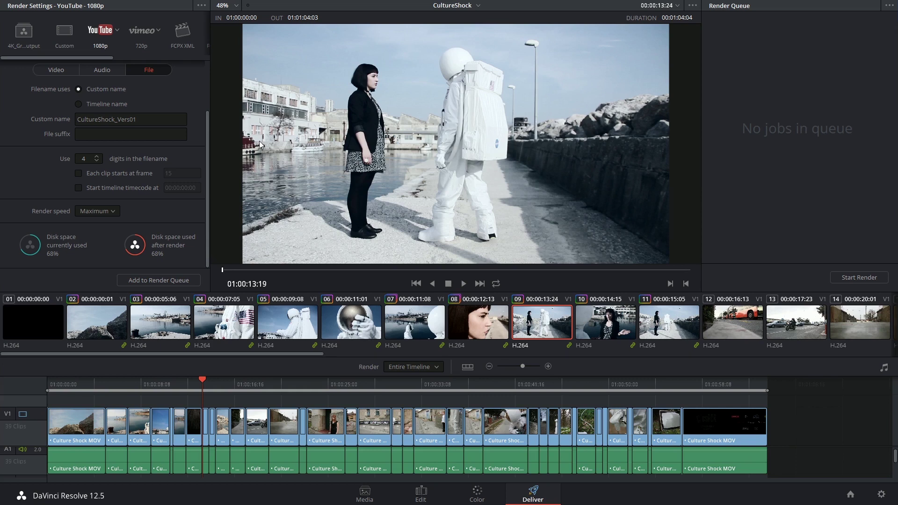
Mark an In/Out render range from clip 07 to 01:00:27:16 on the timeline
scroll(141, 155, "up", 2)
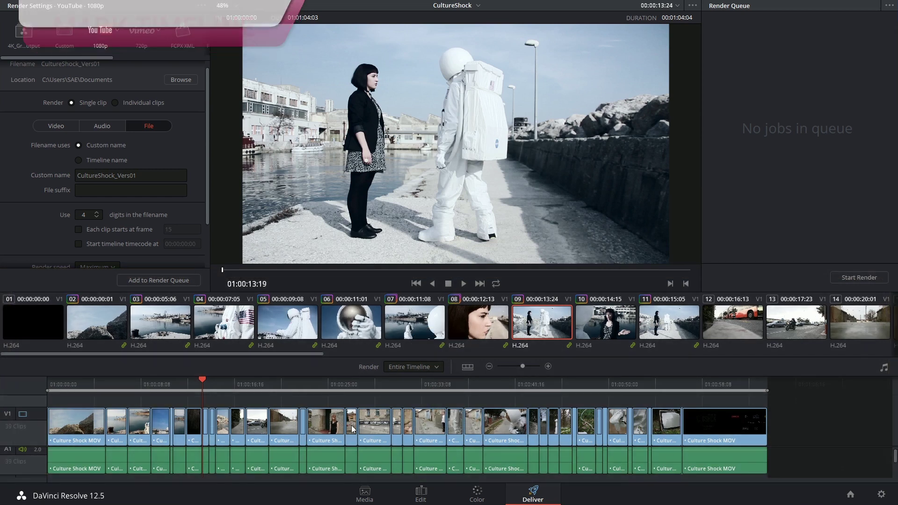
left_click(402, 367)
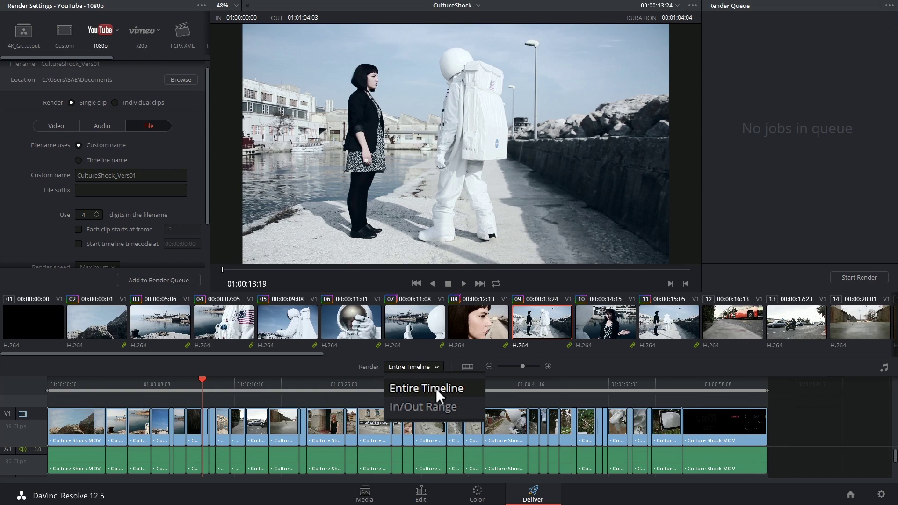
left_click(474, 370)
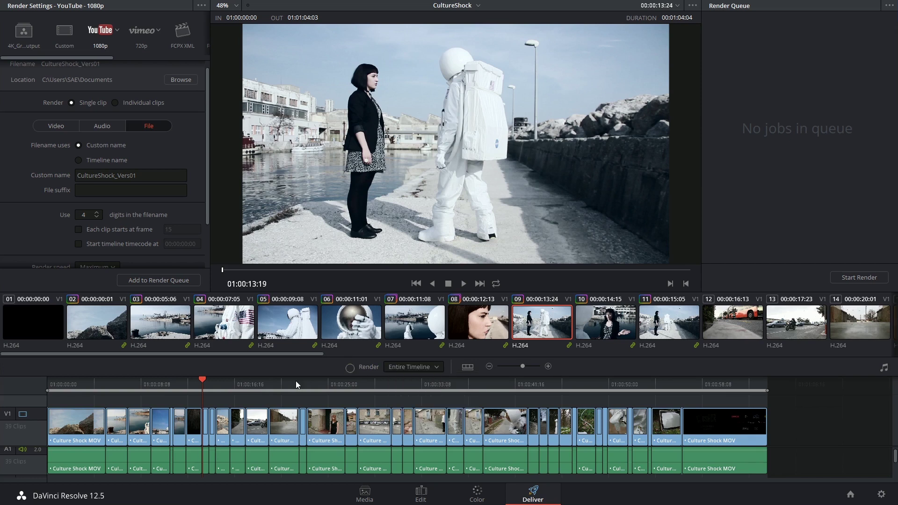
left_click_drag(225, 383, 247, 385)
key("Up")
key("Up")
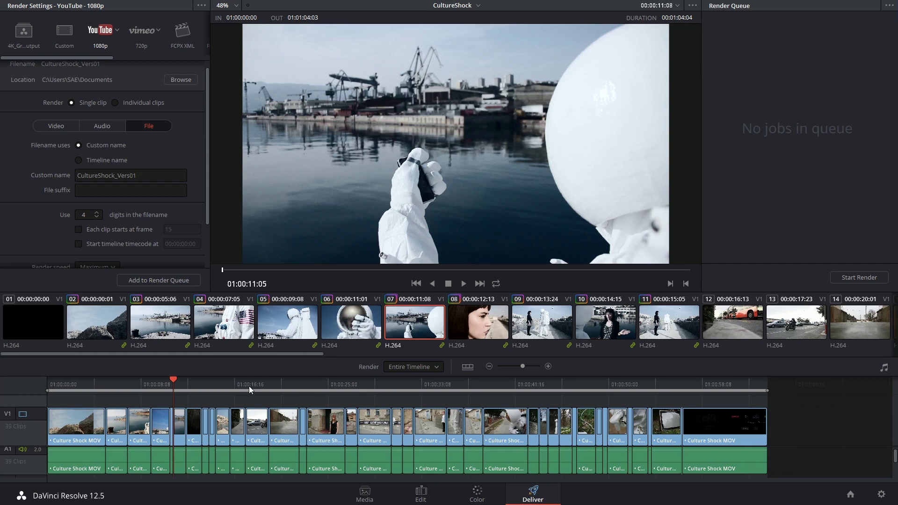
key("i")
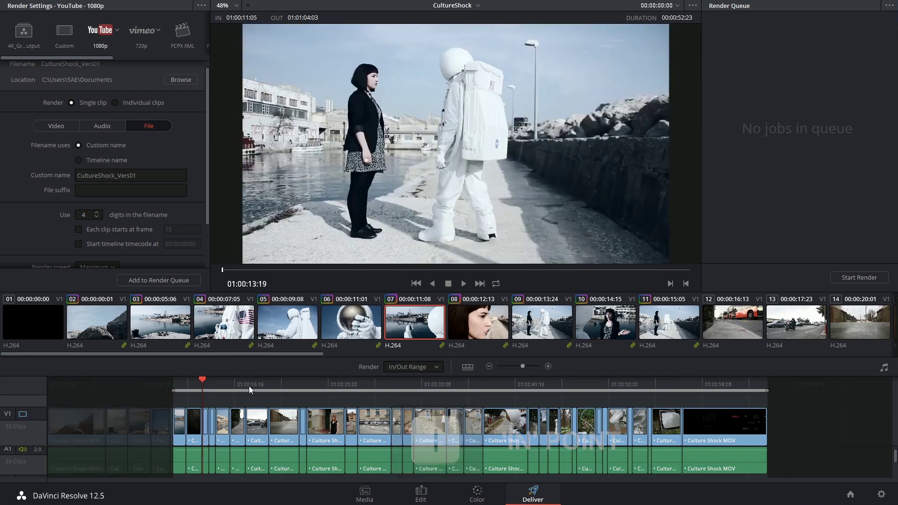
key("o")
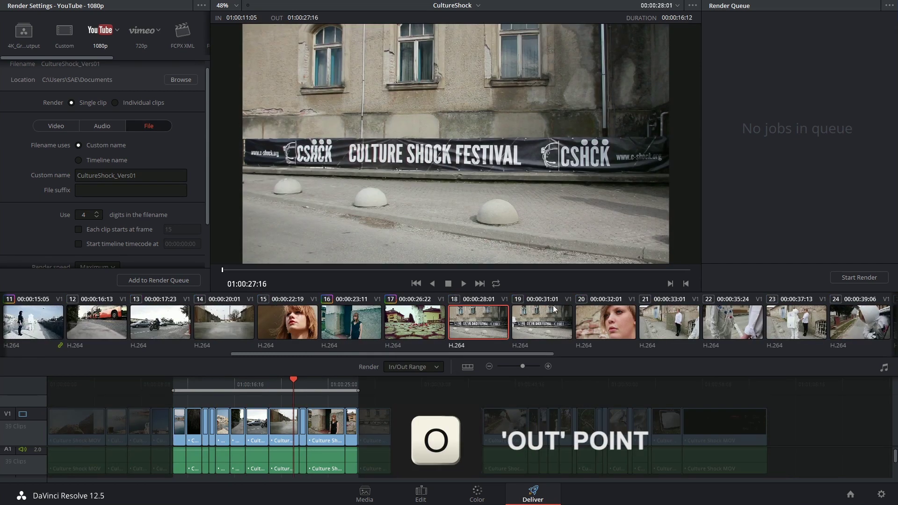
Try Render This Clip on clip 22, then render the entire timeline as CultureShock_Vers01_
right_click(723, 320)
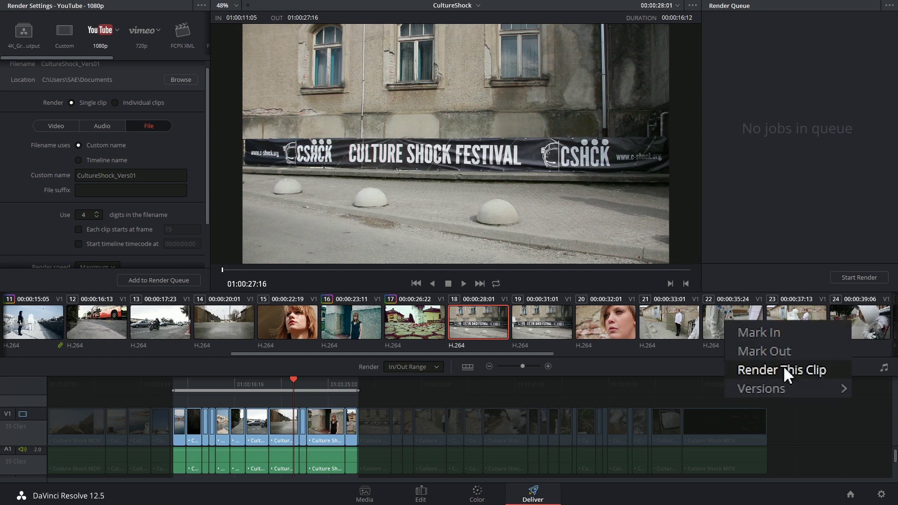
left_click(806, 369)
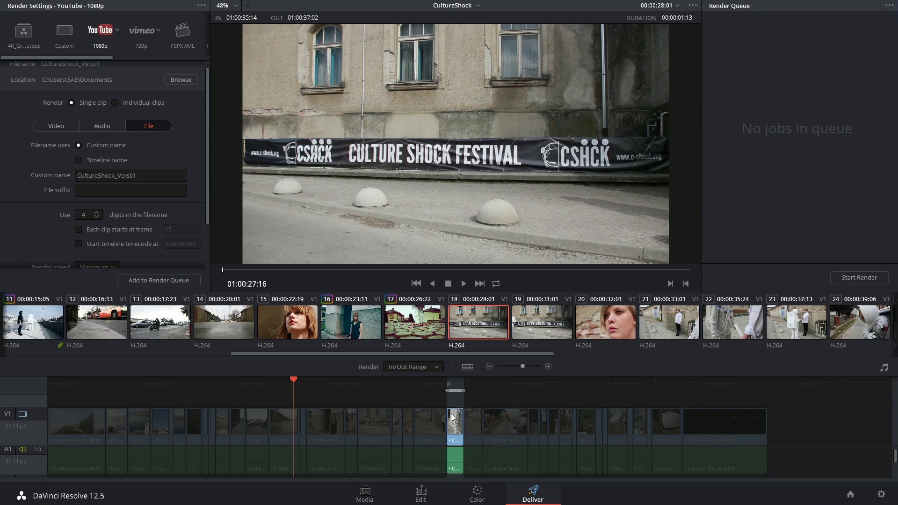
type("_")
left_click(437, 367)
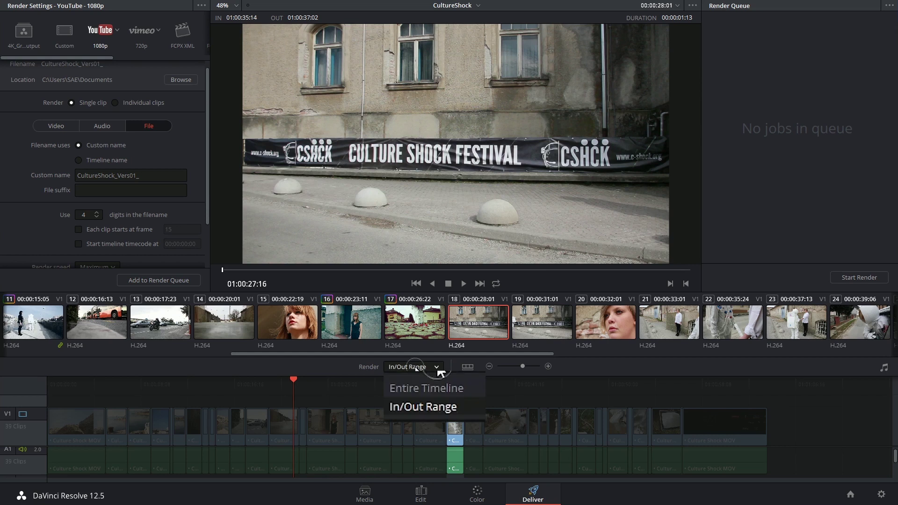
left_click(421, 390)
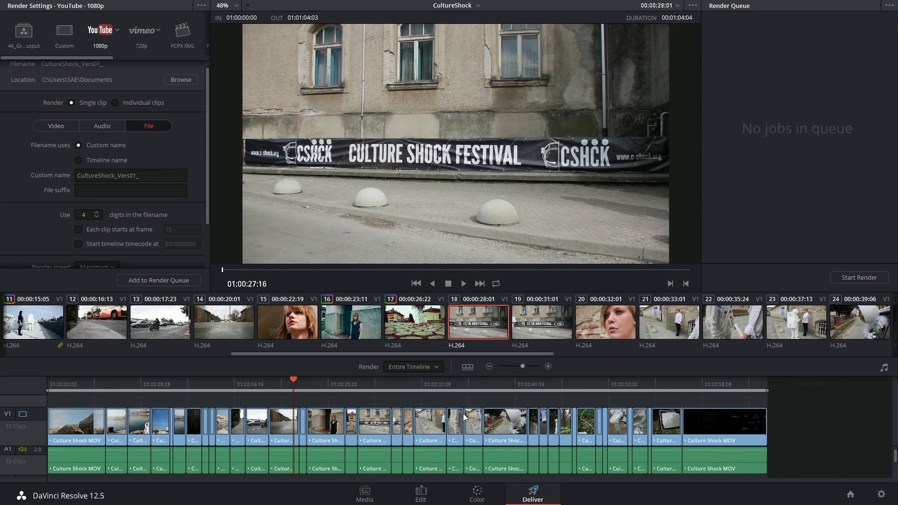
Filter the Color page clips to Graded Clips, then add the CultureShock render as Job 1
left_click(477, 493)
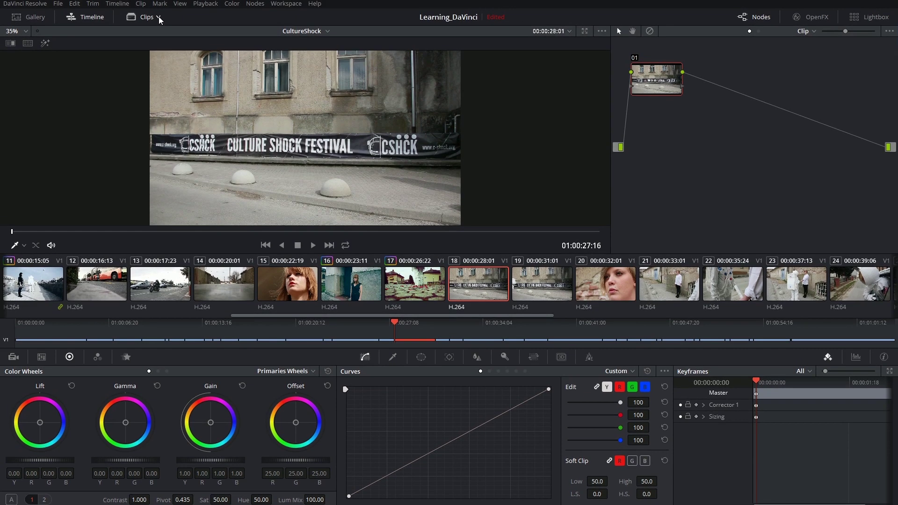
left_click(159, 17)
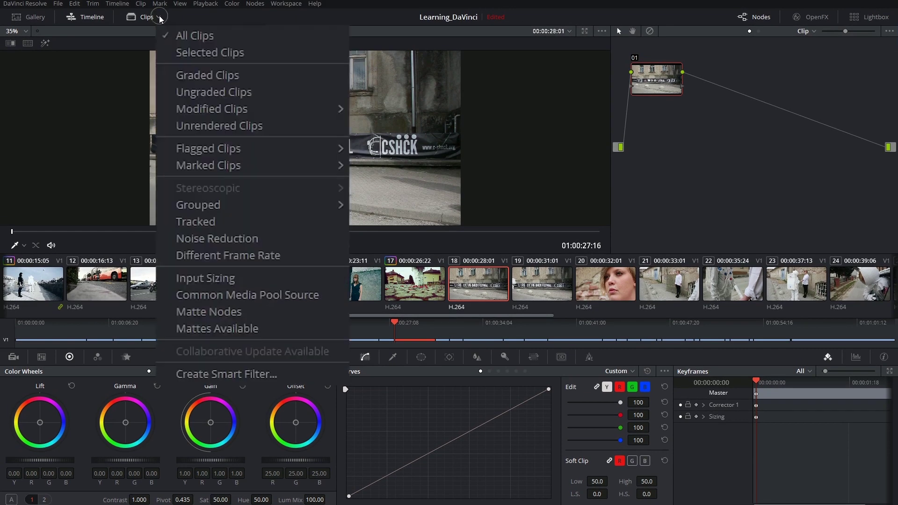
left_click(225, 77)
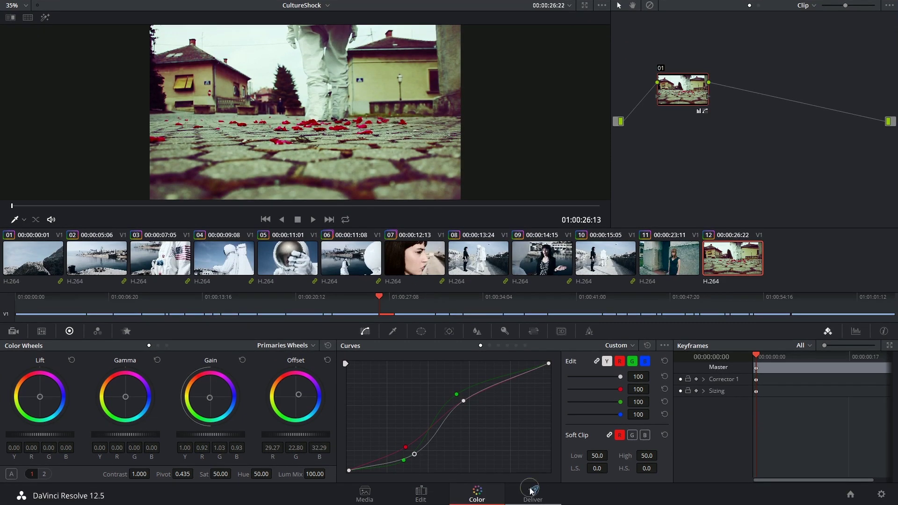
left_click(532, 492)
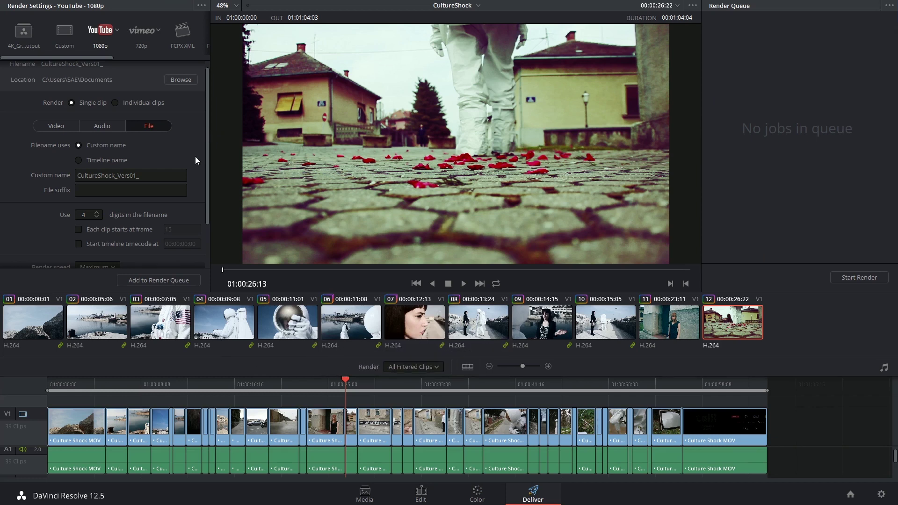
scroll(195, 156, "up", 1)
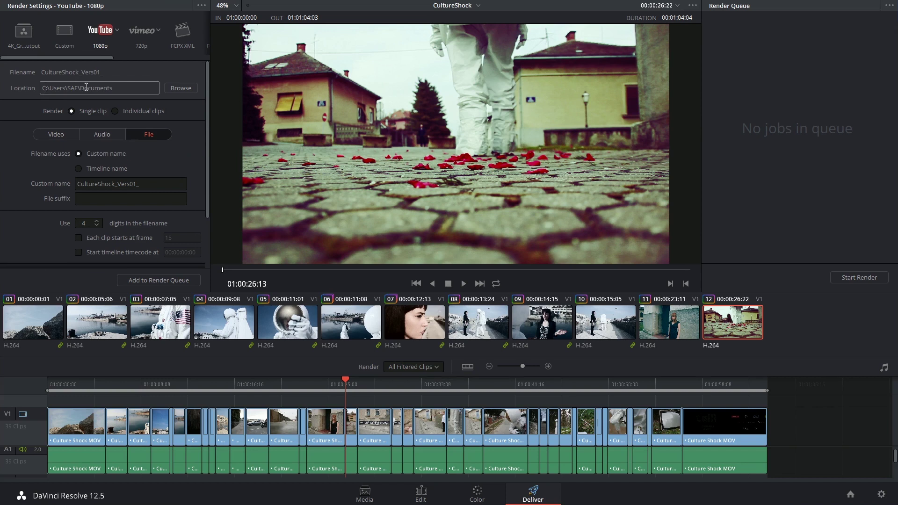
left_click(145, 278)
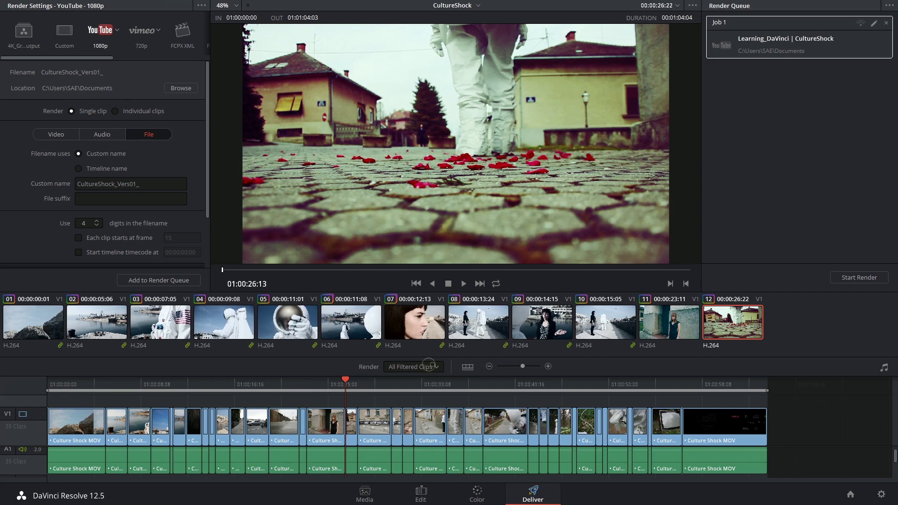
Reset the Color page clip filter to All Clips and queue a second render job
key("shift+5")
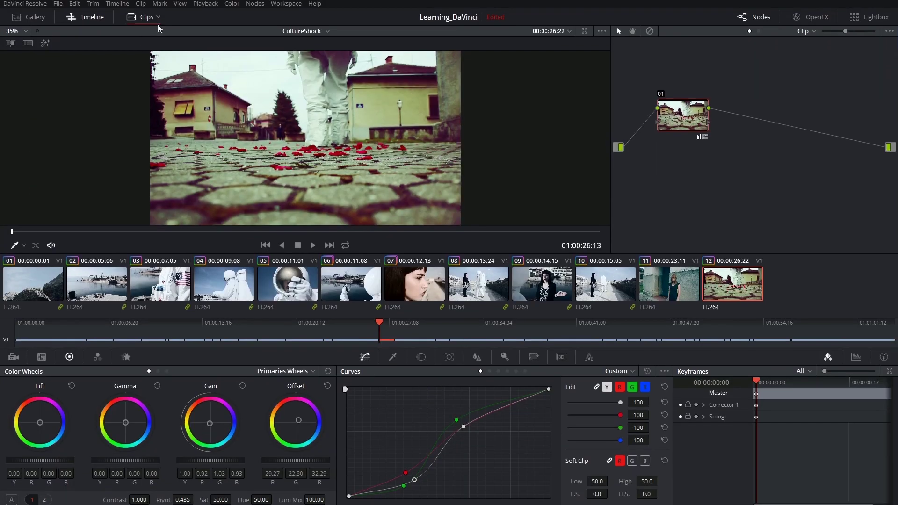
left_click(156, 17)
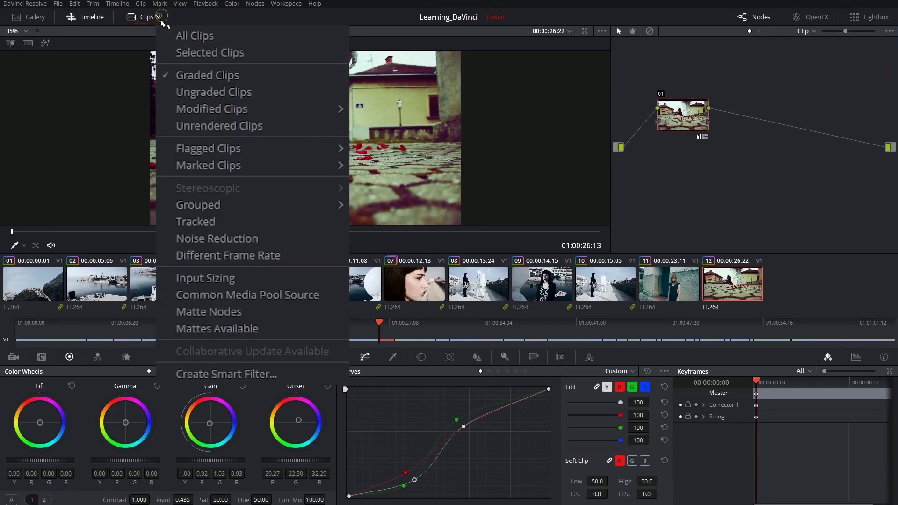
left_click(176, 34)
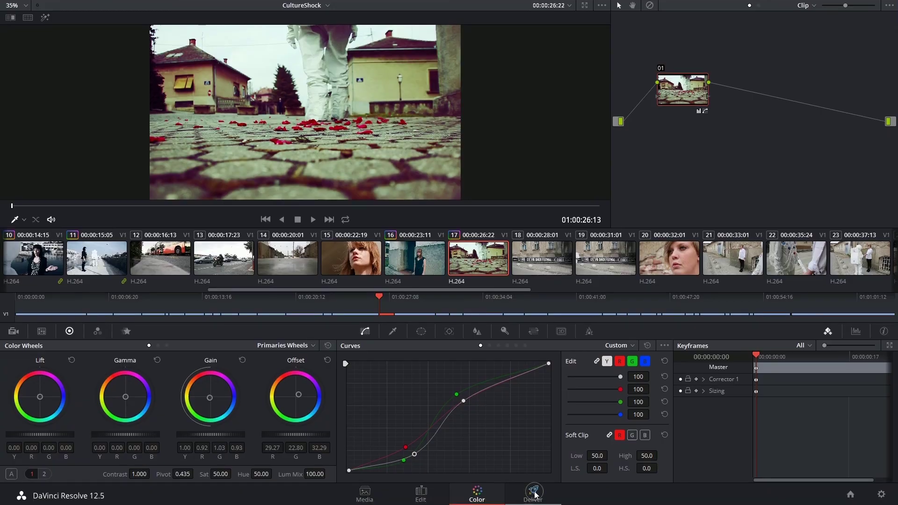
left_click(533, 493)
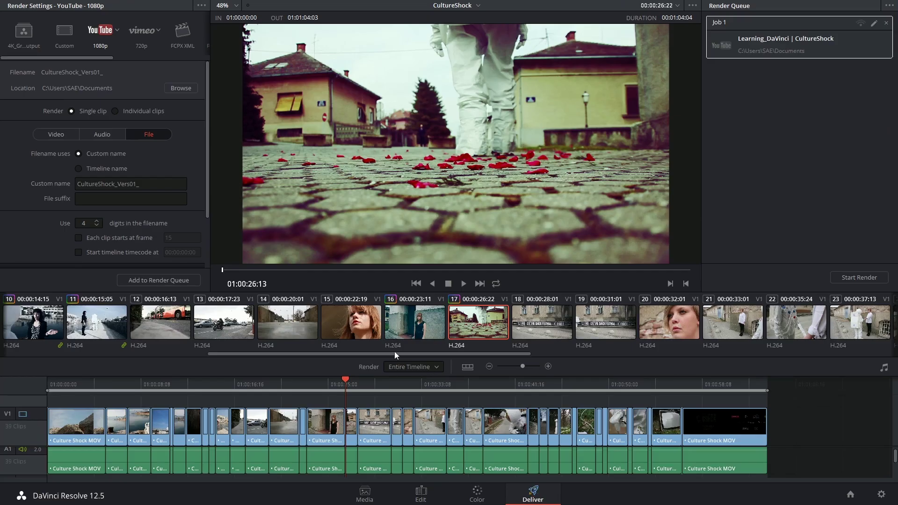
left_click(161, 280)
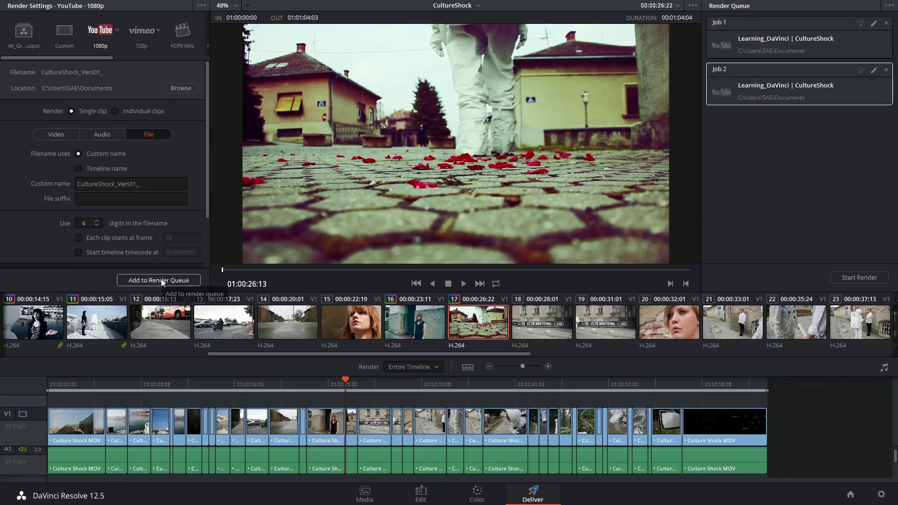
Queue a third job at 1280 x 720 HD 720P restricted to 6000 Kb/s
left_click(50, 133)
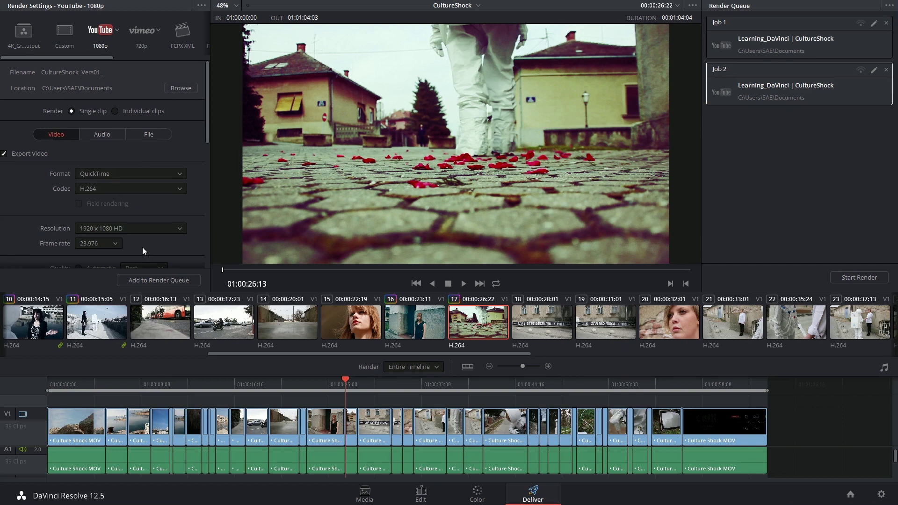
left_click(135, 227)
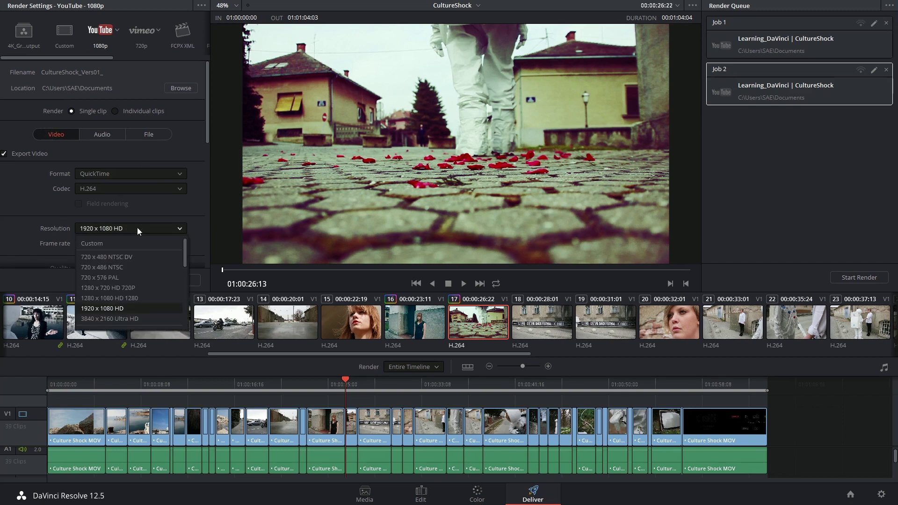
left_click(131, 288)
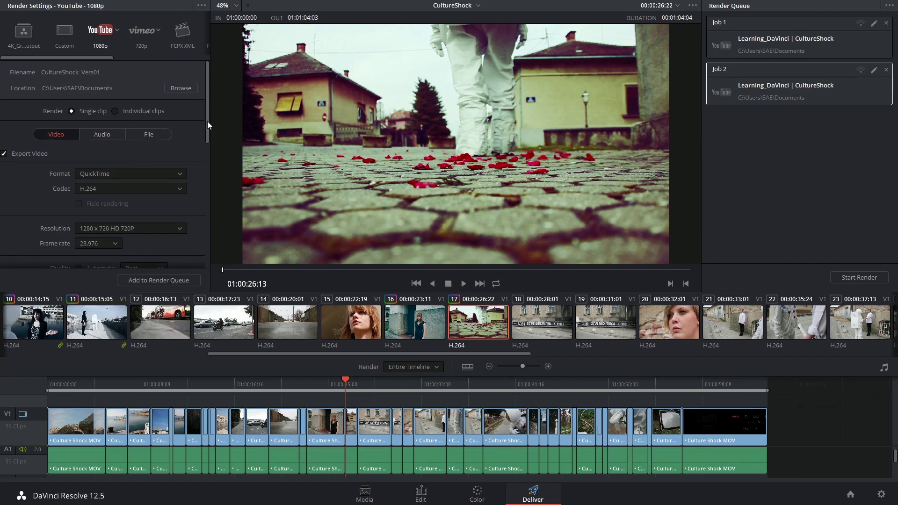
left_click_drag(206, 121, 199, 181)
type("000")
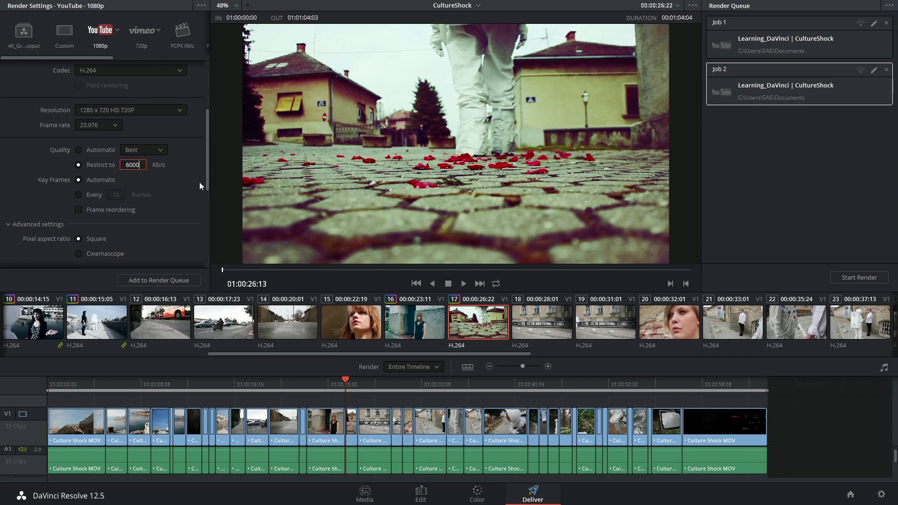
left_click(160, 282)
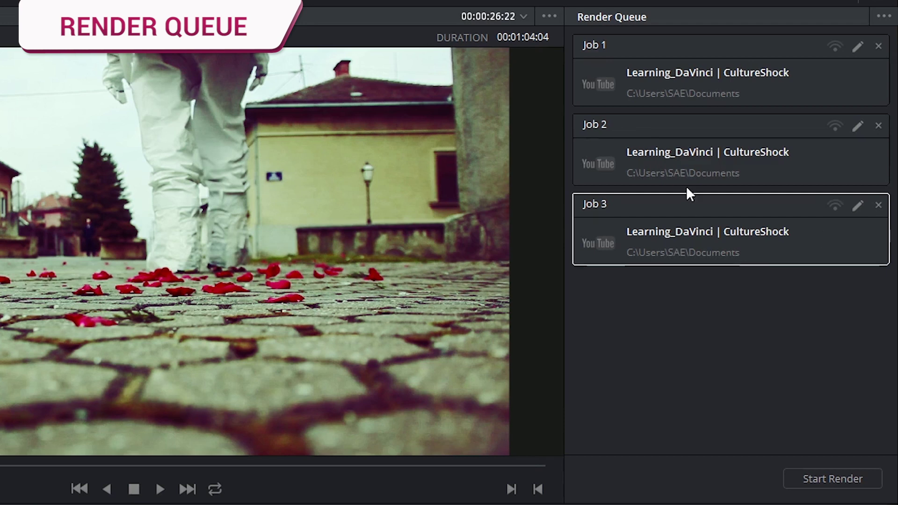
Delete Job 3 from the render queue and open the queue's options menu
left_click(878, 125)
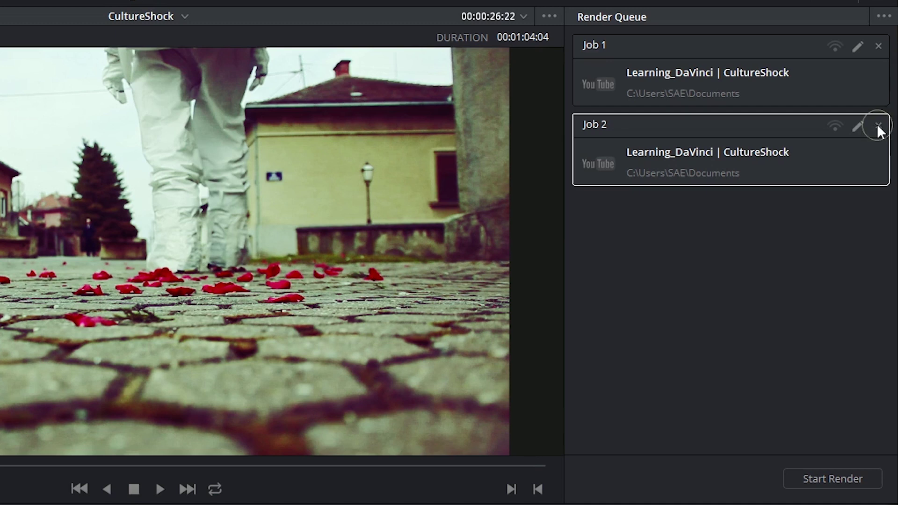
left_click(880, 17)
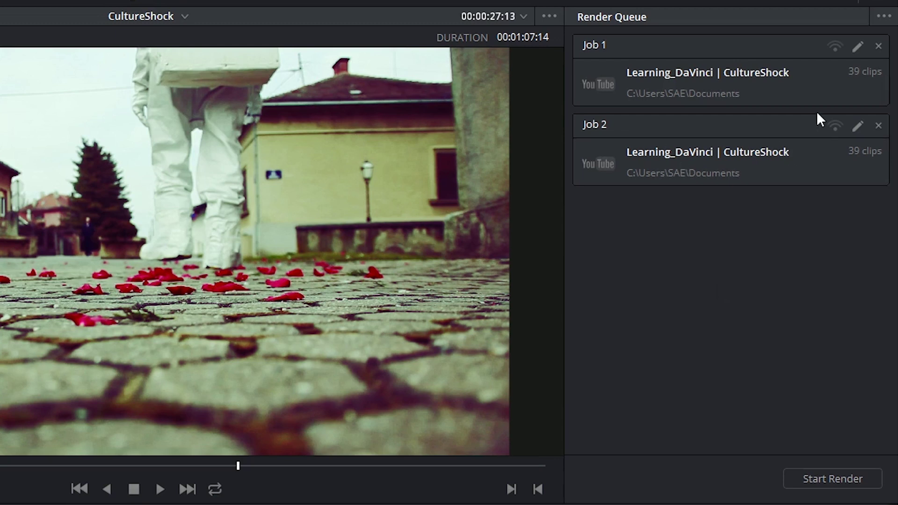
Set Job 2's output resolution to 3840 x 2160 Ultra HD and save the job
left_click(856, 125)
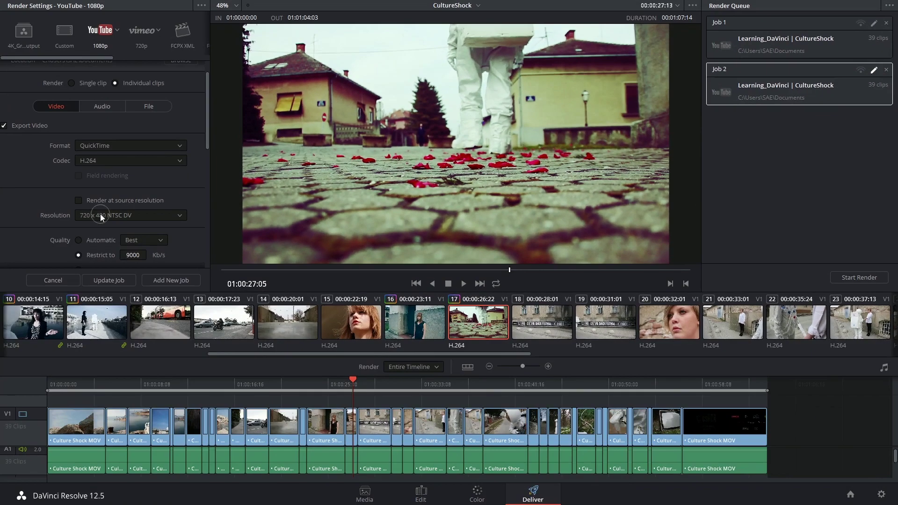
left_click(101, 217)
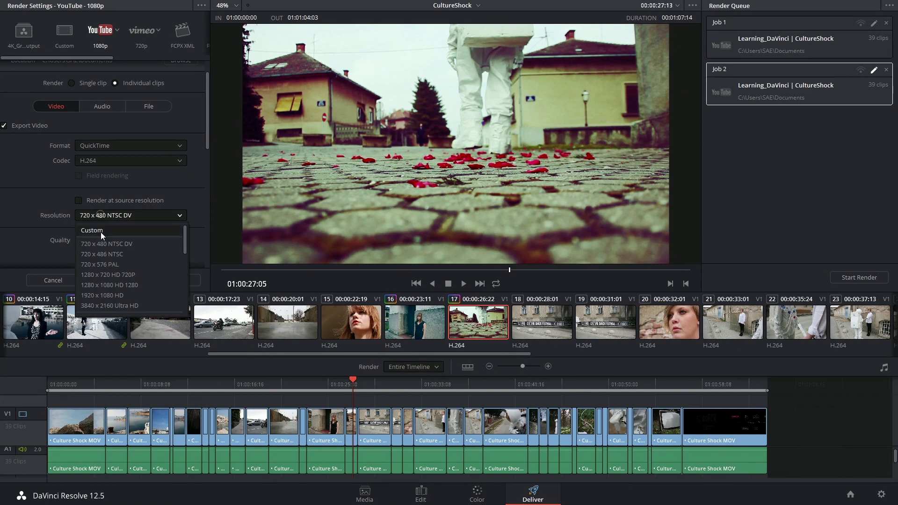
left_click(109, 273)
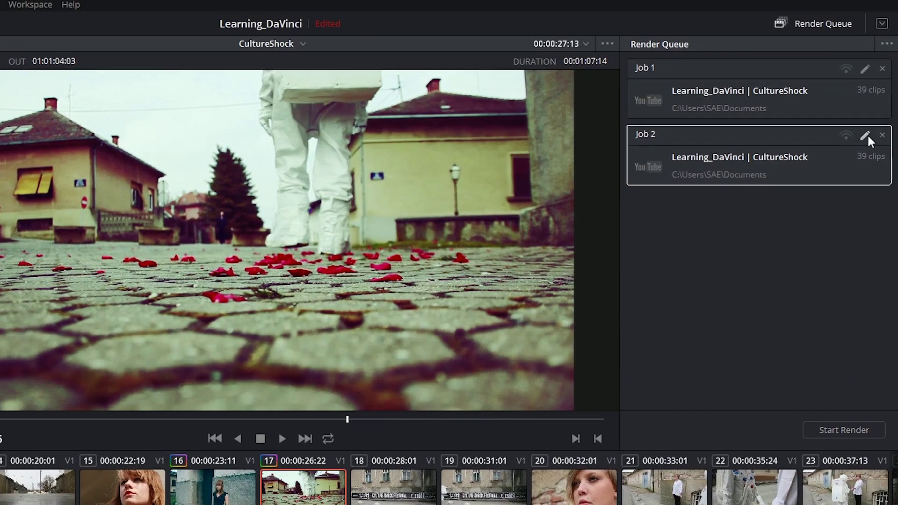
left_click(865, 135)
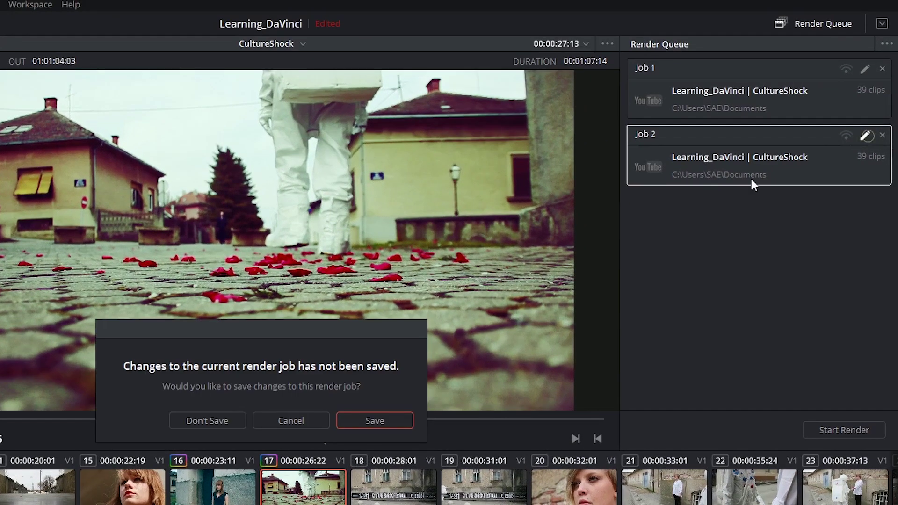
left_click(386, 419)
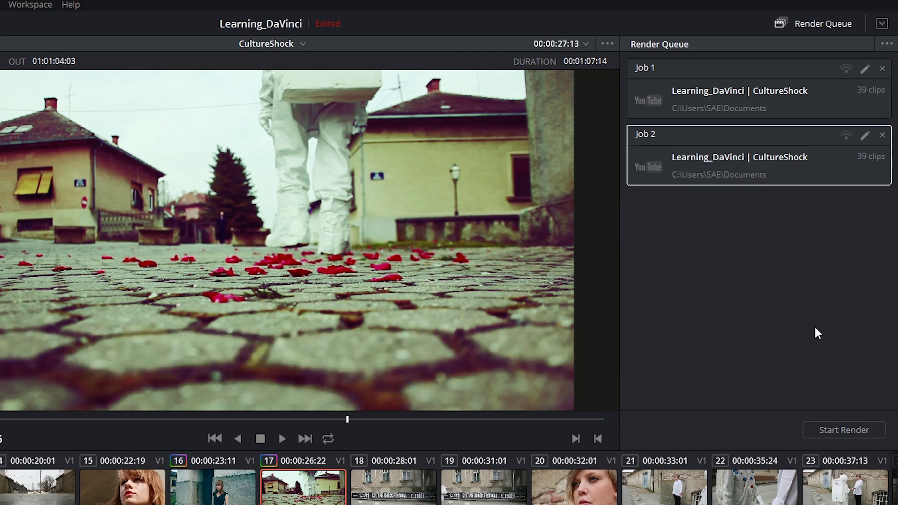
Render the queue, then retry the failed Job 1 and decline overwriting existing files
left_click(835, 431)
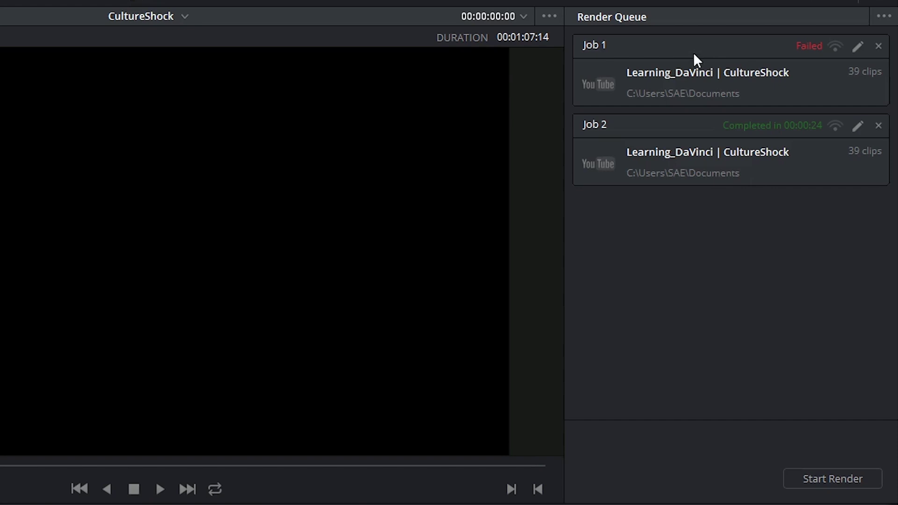
left_click(795, 63)
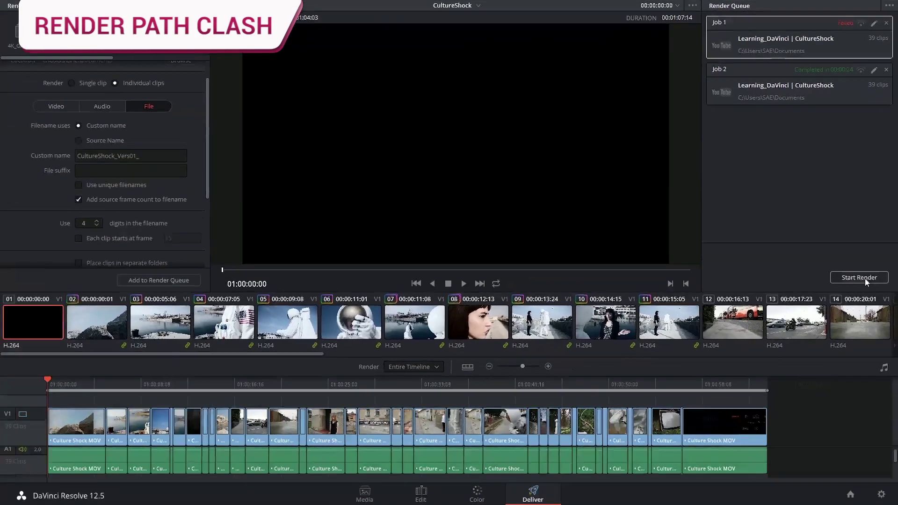
left_click(864, 277)
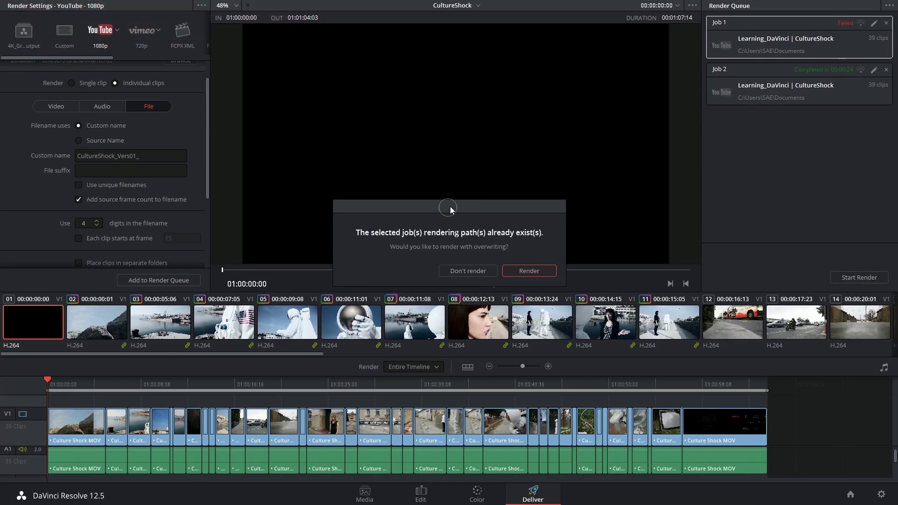
left_click_drag(449, 209, 481, 130)
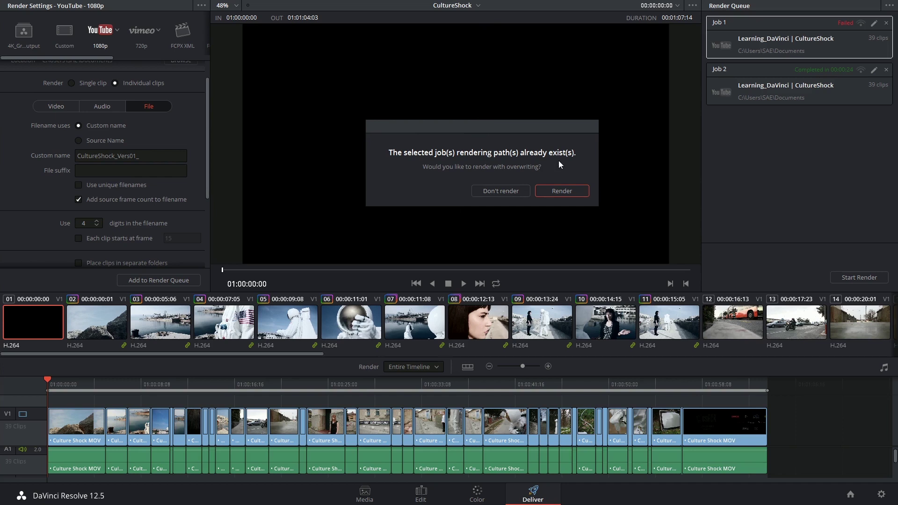
key("Escape")
left_click(801, 79)
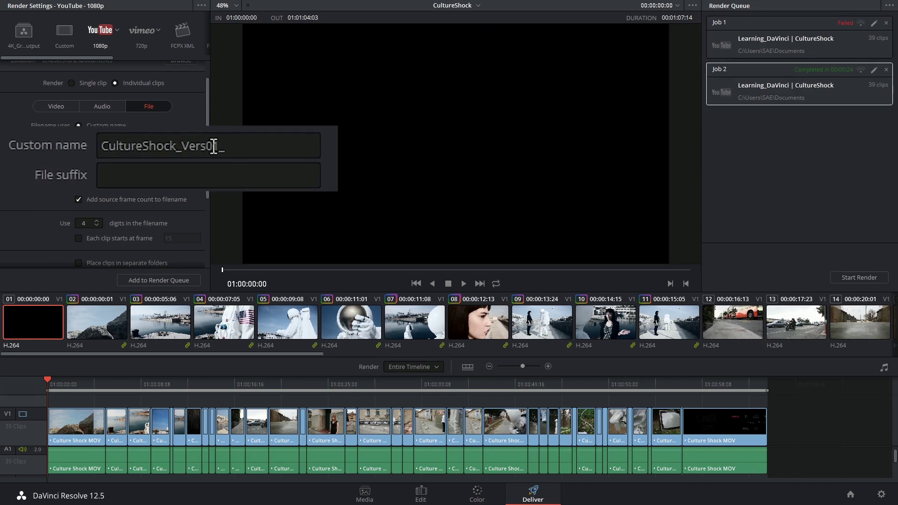
Change Job 1's custom name to CultureShock_Vers02 and save the job
left_click(762, 51)
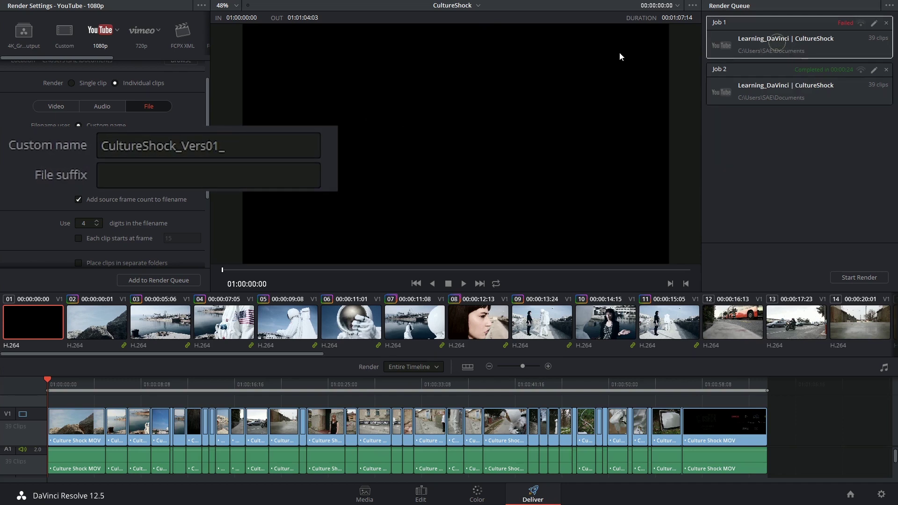
left_click(873, 24)
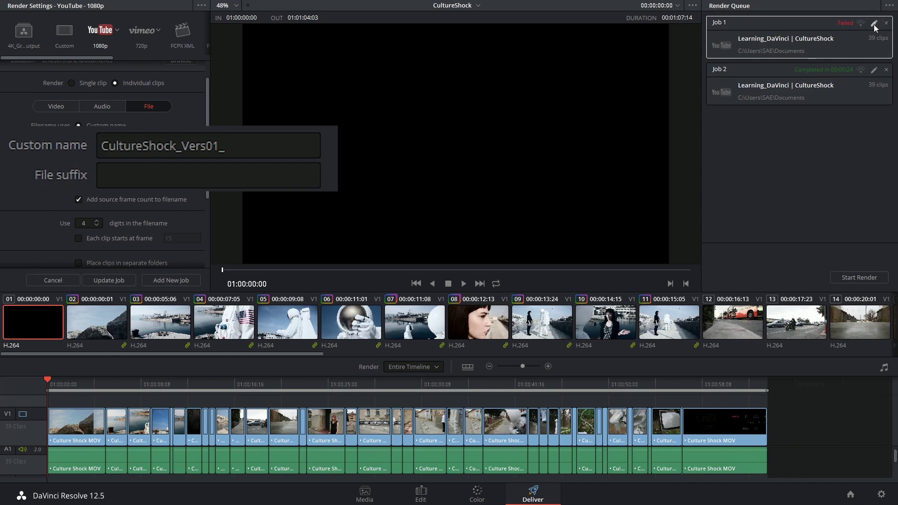
left_click(243, 143)
key("BackSpace")
key("BackSpace")
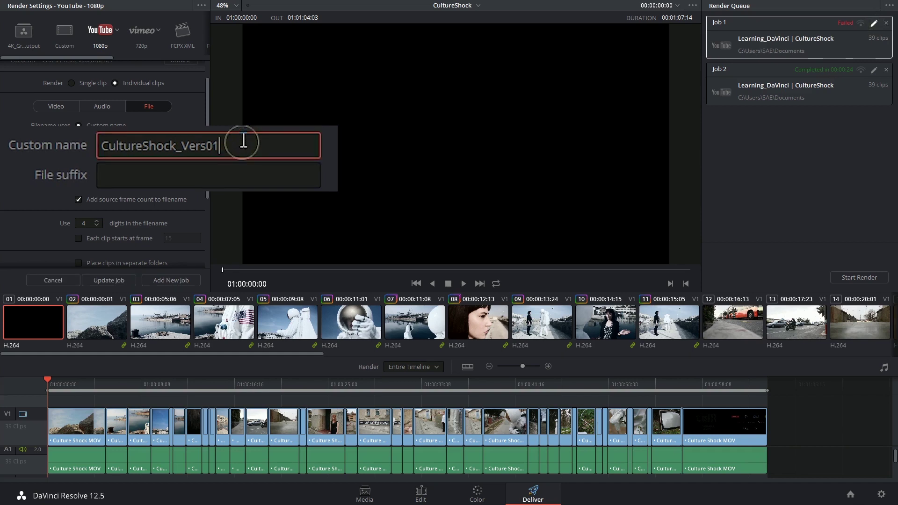
type("2")
left_click(874, 23)
left_click(531, 272)
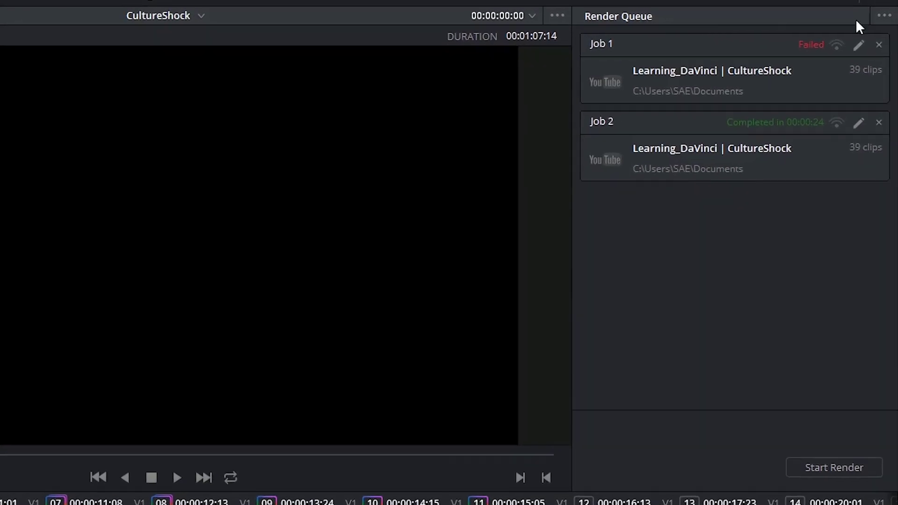
Turn on Show Job Details in the render queue options and select Job 2
left_click(884, 15)
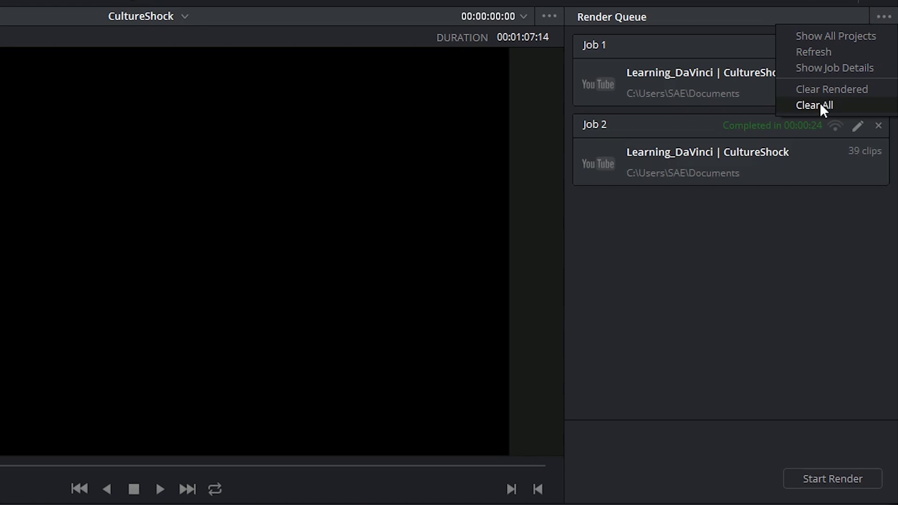
left_click(824, 67)
left_click(842, 69)
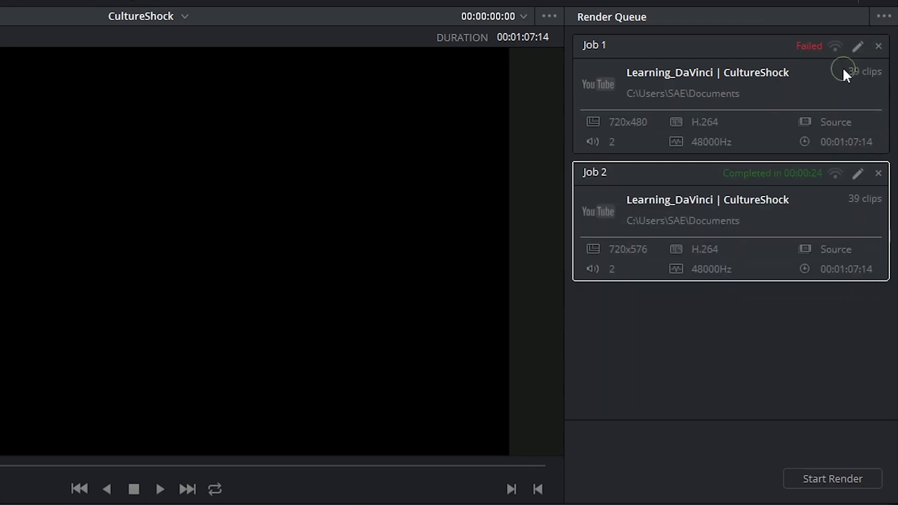